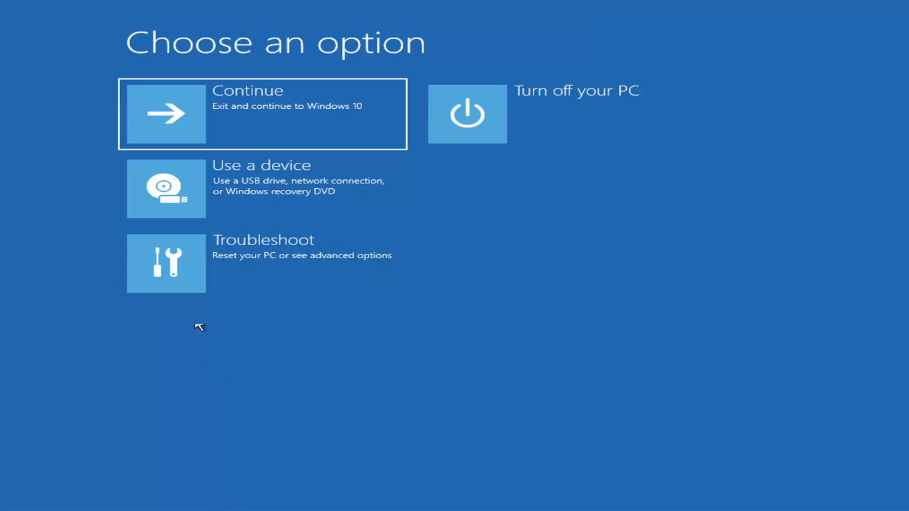
Run Startup Repair from the advanced troubleshooting options.
{"action": "left_click", "coordinate": [347, 263]}
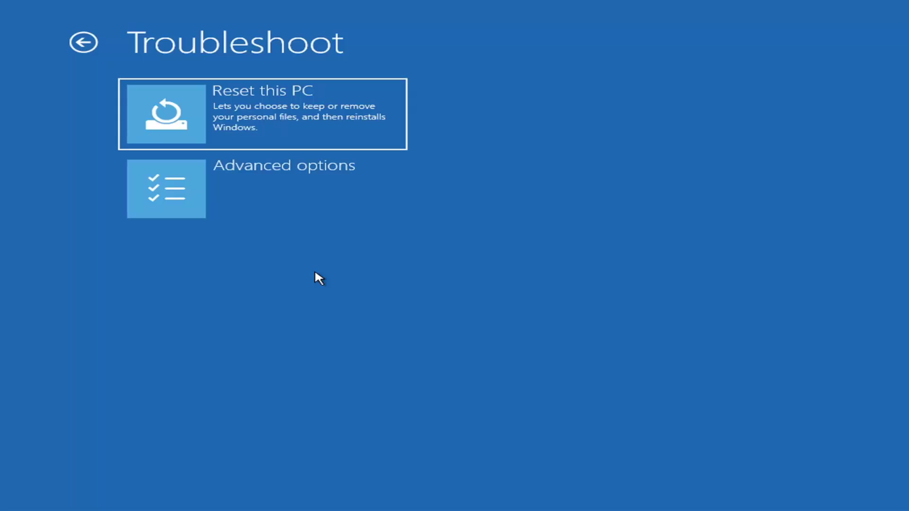
{"action": "left_click", "coordinate": [280, 192]}
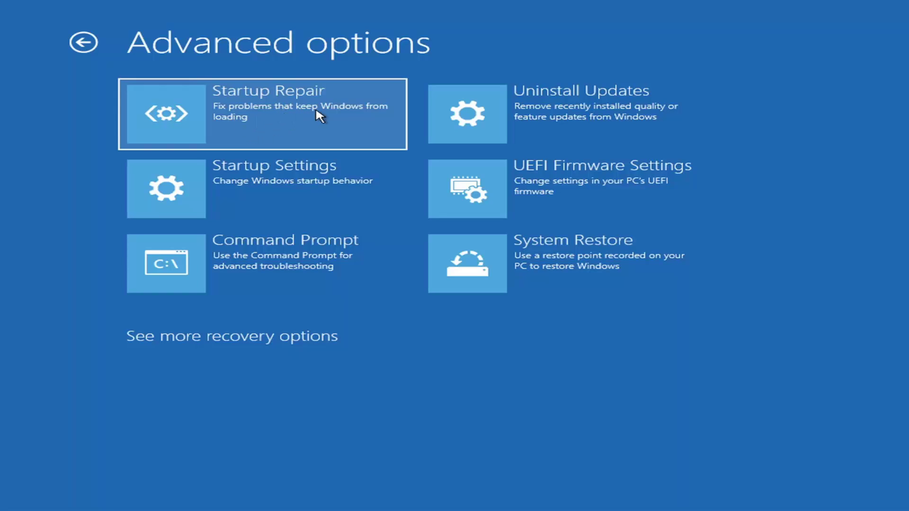
{"action": "left_click", "coordinate": [245, 117]}
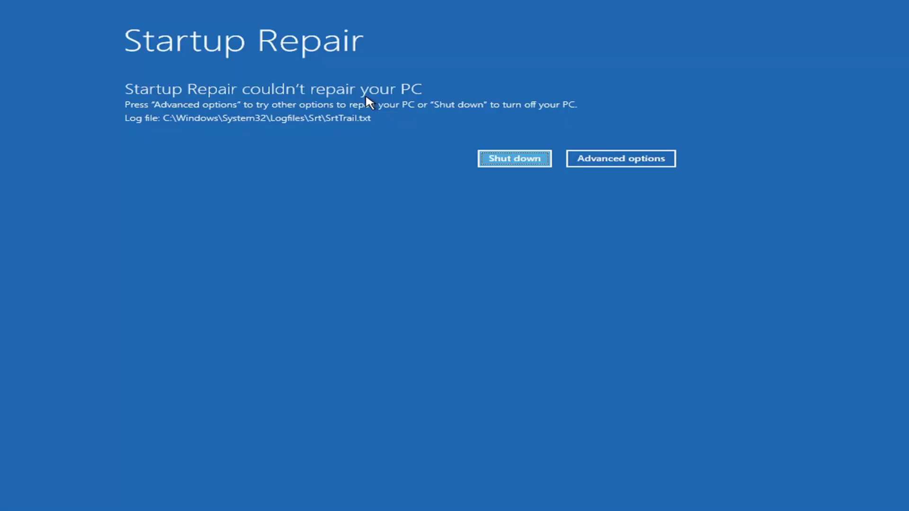
Return to the advanced recovery options and review the Startup Settings page and the Uninstall Updates choices.
{"action": "left_click", "coordinate": [632, 158]}
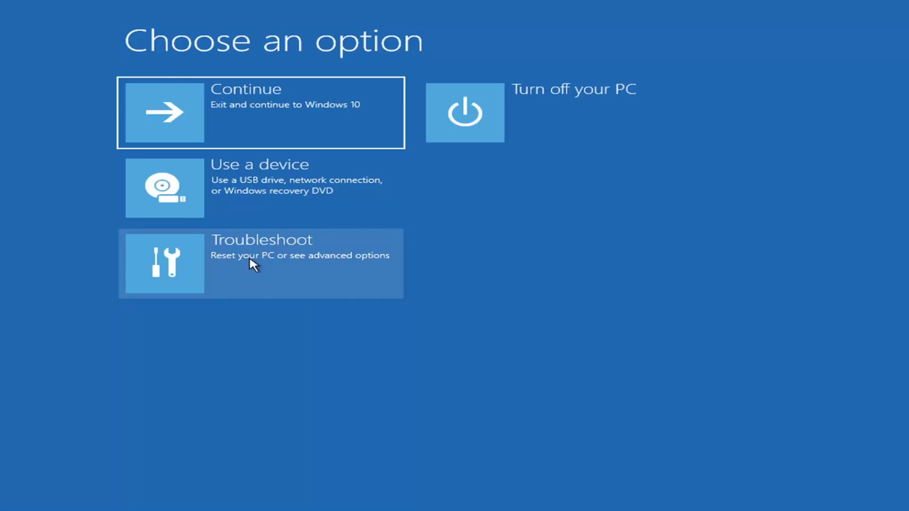
{"action": "left_click", "coordinate": [225, 268]}
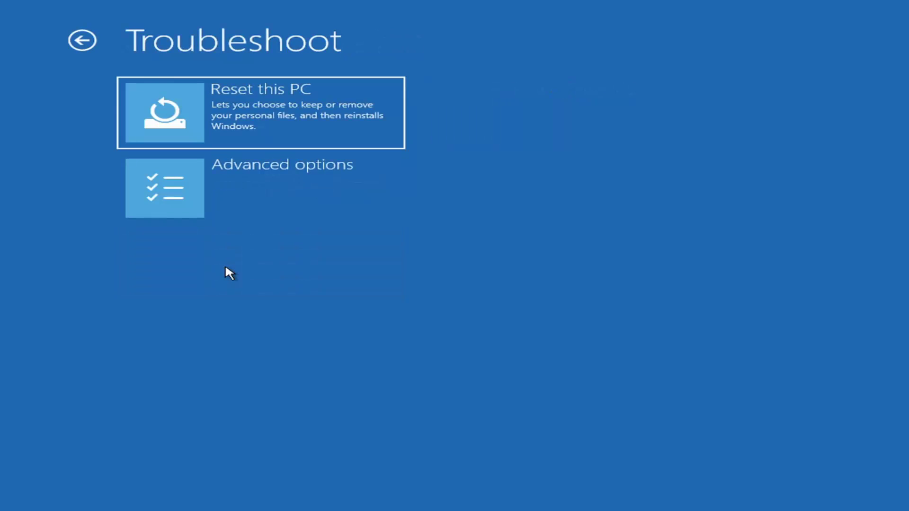
{"action": "left_click", "coordinate": [235, 196]}
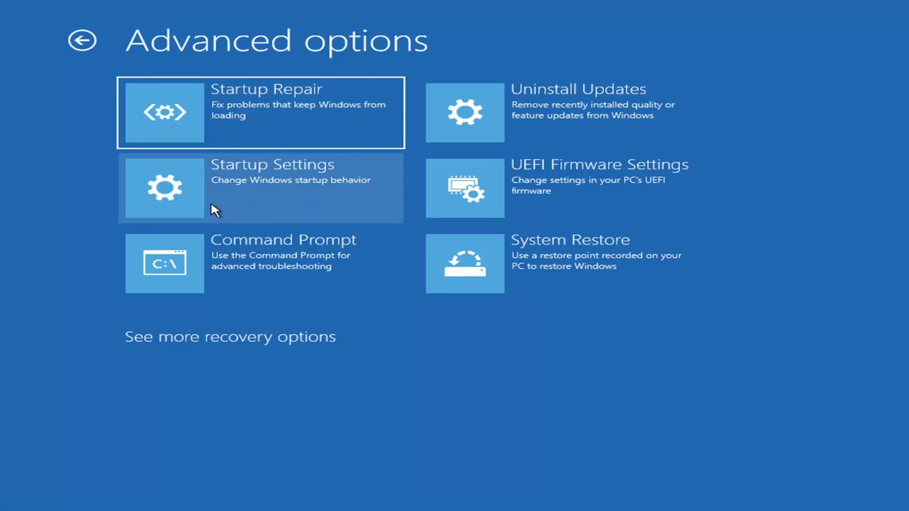
{"action": "left_click", "coordinate": [232, 182]}
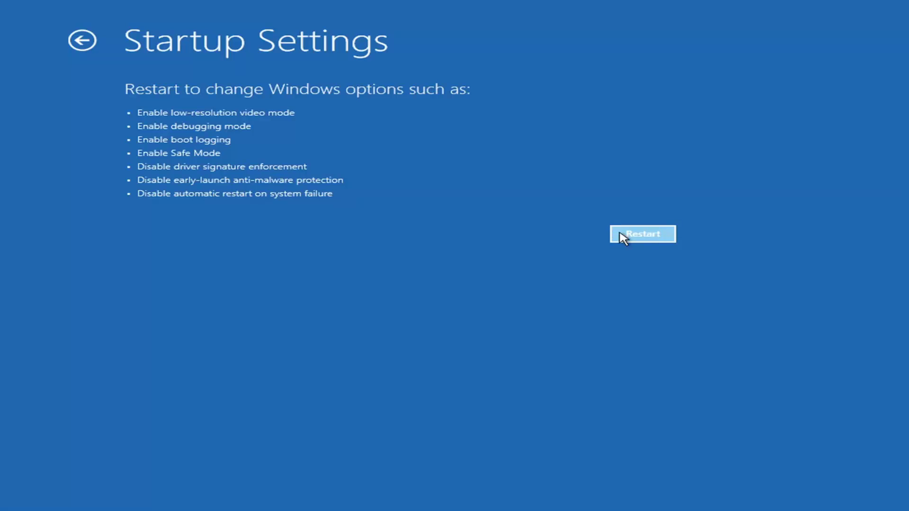
{"action": "left_click", "coordinate": [637, 242]}
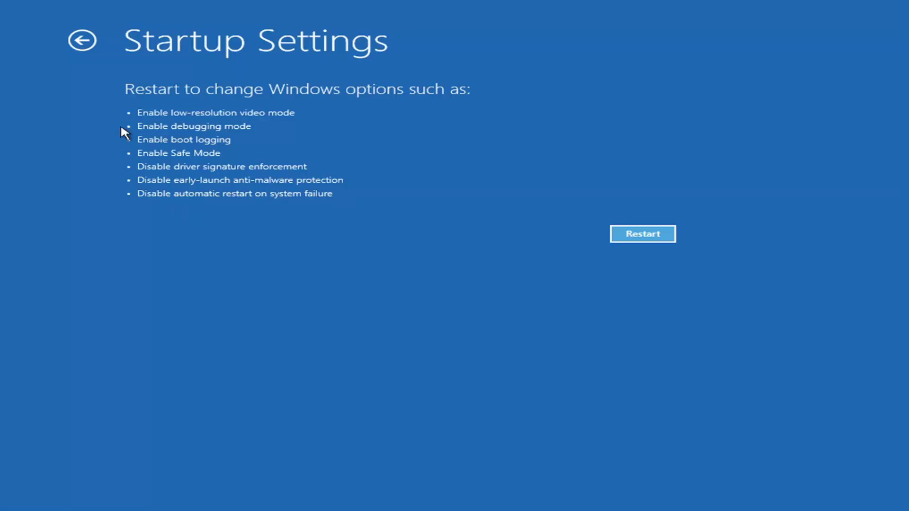
{"action": "left_click", "coordinate": [77, 41]}
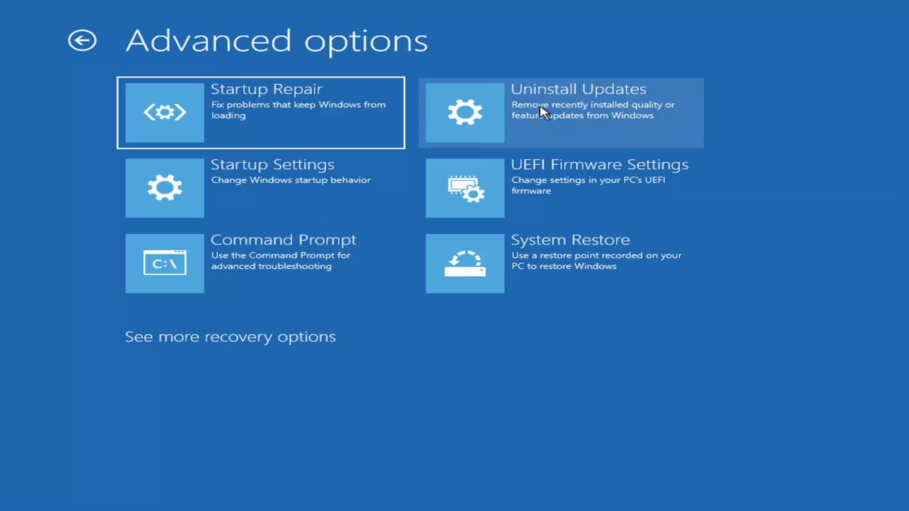
{"action": "left_click", "coordinate": [531, 111]}
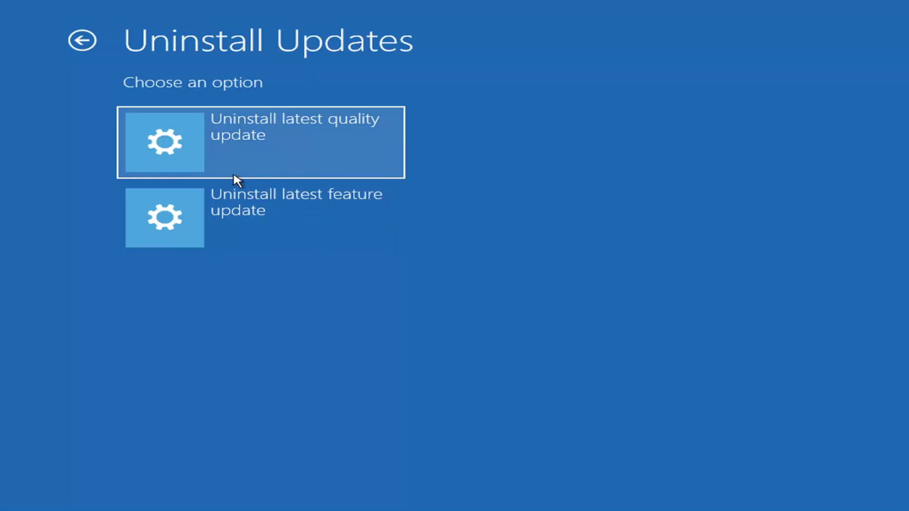
{"action": "left_click", "coordinate": [84, 38]}
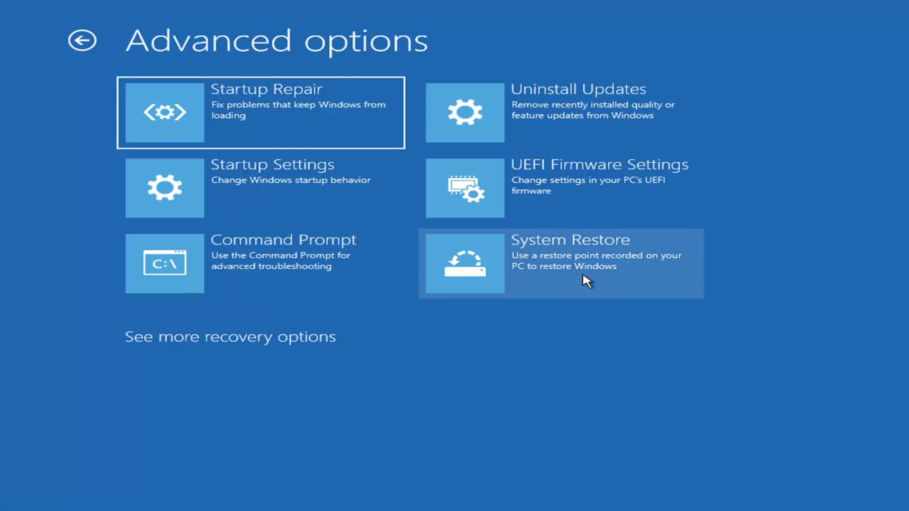
Run System Restore with the 7/9/2021 12:37:05 PM "Before Updates" restore point and restart the computer.
{"action": "left_click", "coordinate": [609, 284]}
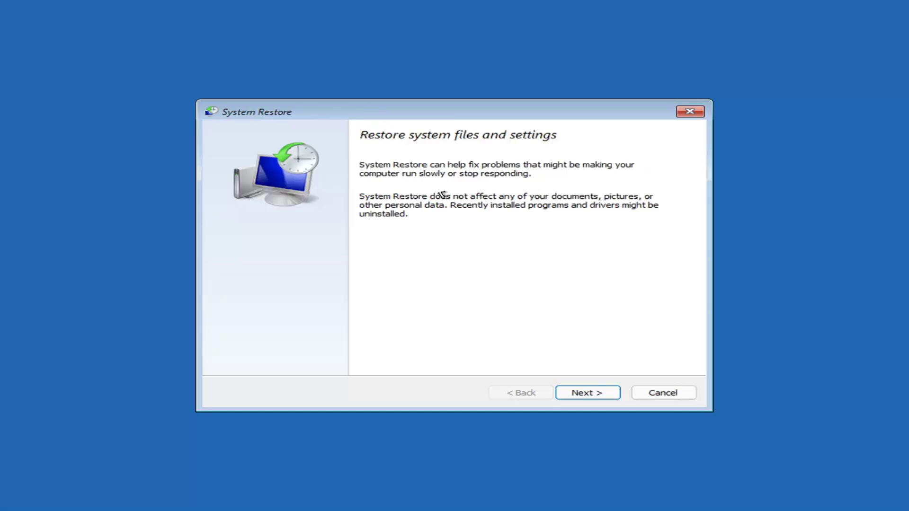
{"action": "left_click", "coordinate": [579, 394]}
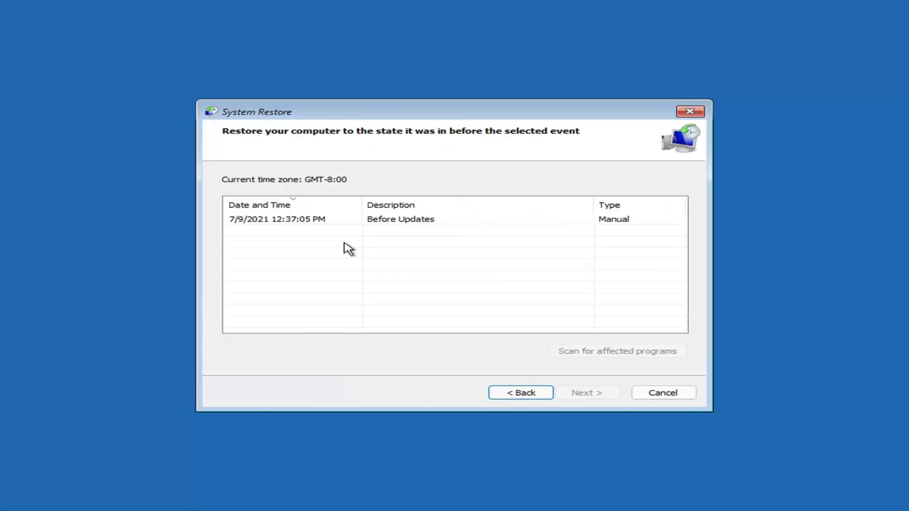
{"action": "left_click", "coordinate": [282, 222]}
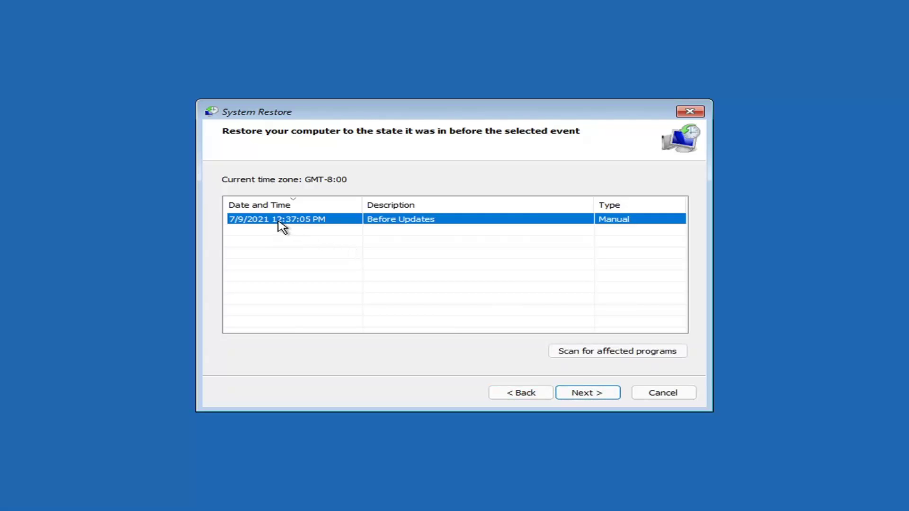
{"action": "left_click", "coordinate": [597, 396]}
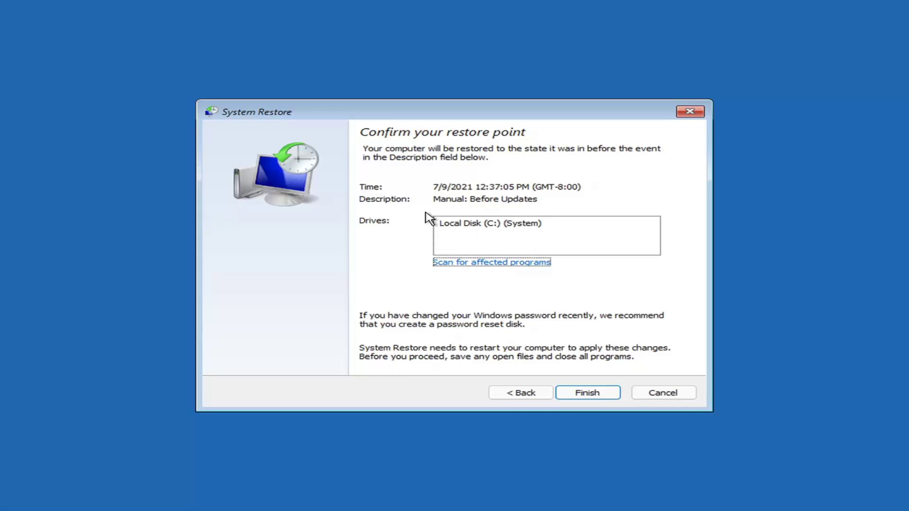
{"action": "left_click", "coordinate": [587, 397]}
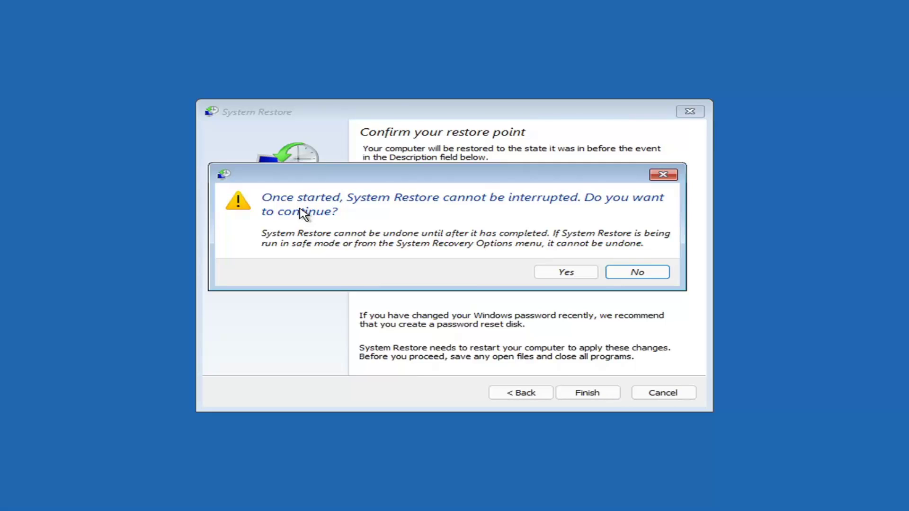
{"action": "left_click", "coordinate": [566, 277]}
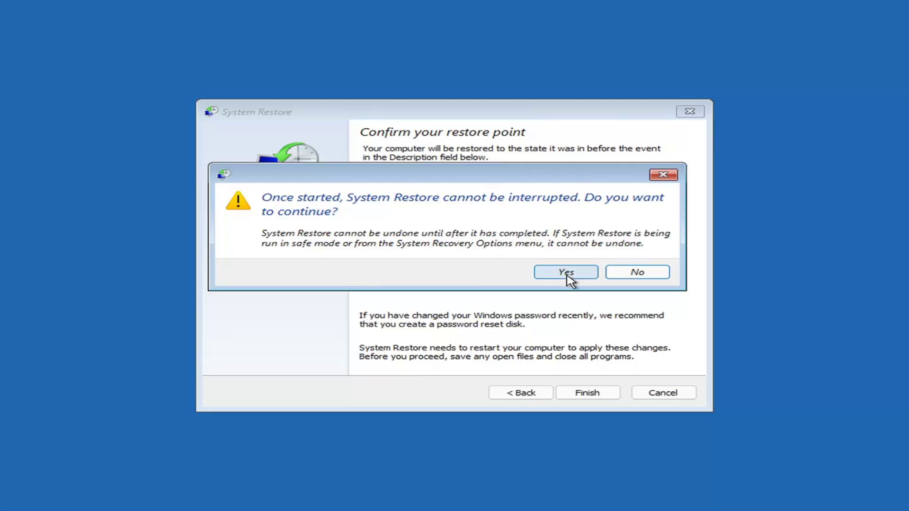
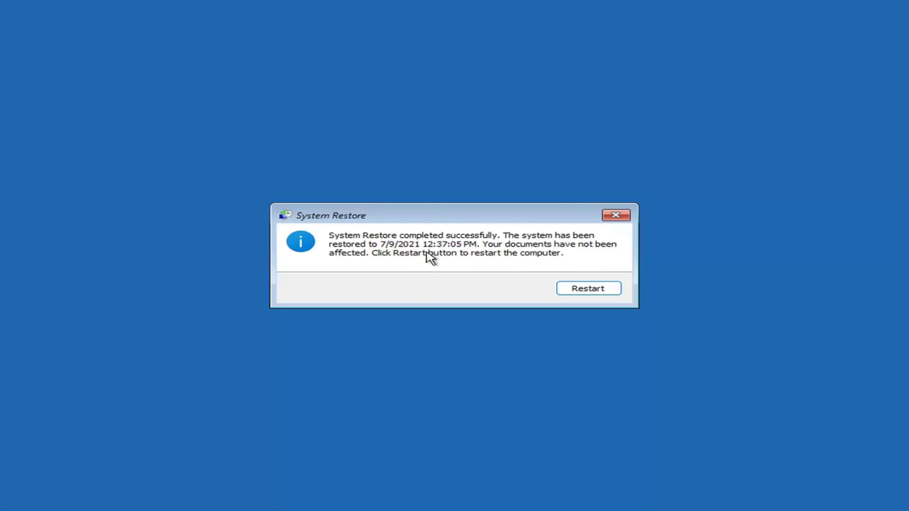
{"action": "left_click", "coordinate": [583, 293]}
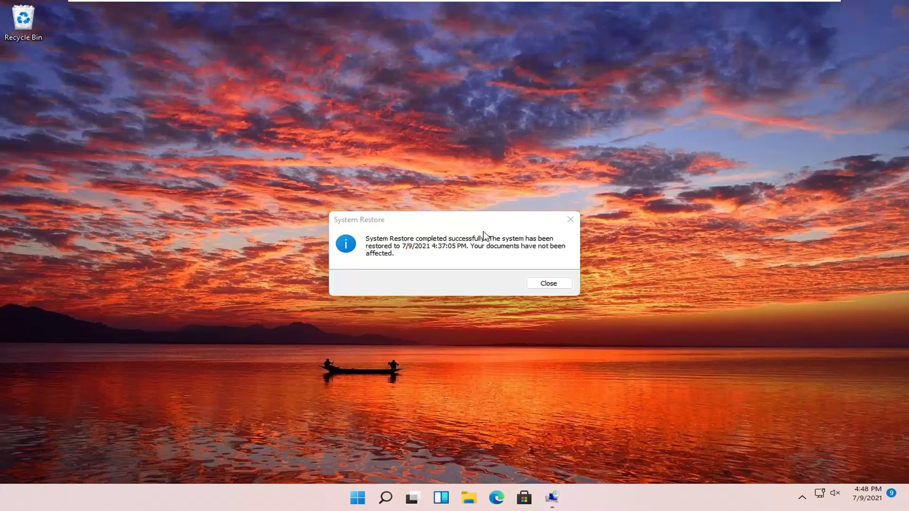
{"action": "left_click", "coordinate": [571, 219]}
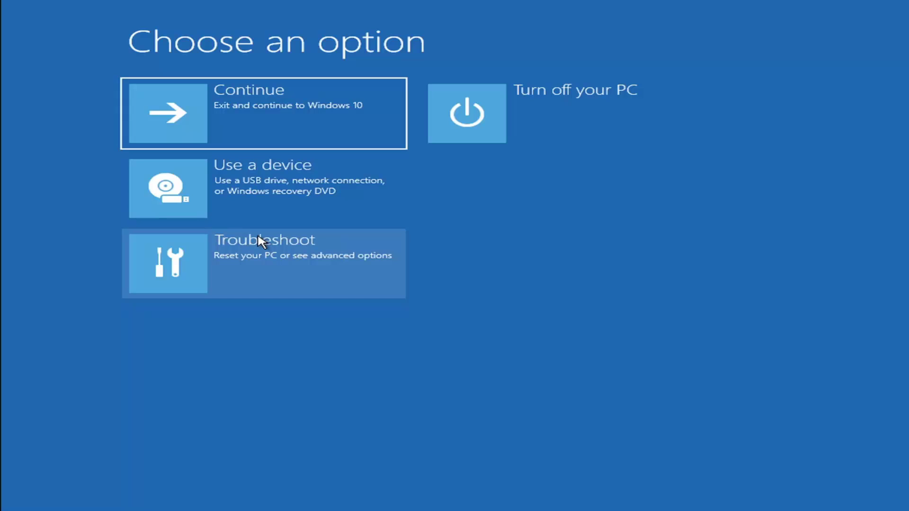
Review the Reset this PC choices for keeping or removing files, and return to the main recovery options.
{"action": "left_click", "coordinate": [265, 267]}
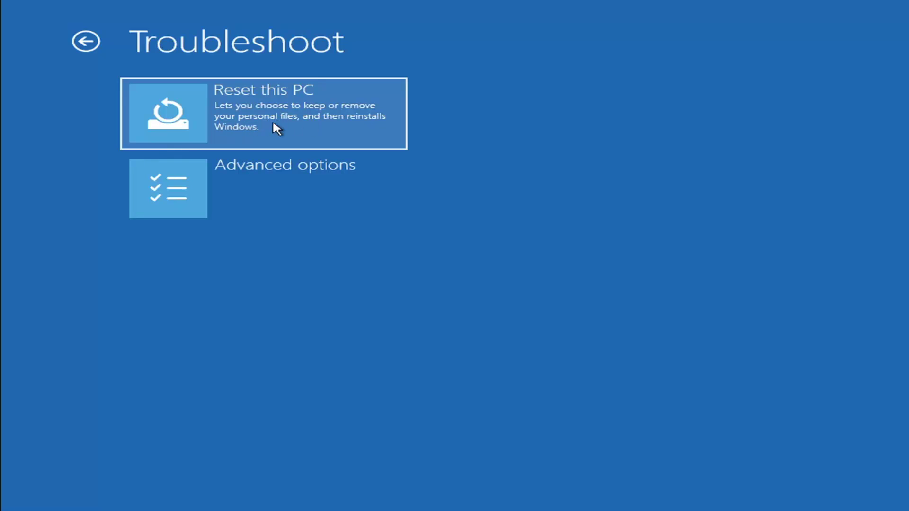
{"action": "left_click", "coordinate": [298, 126]}
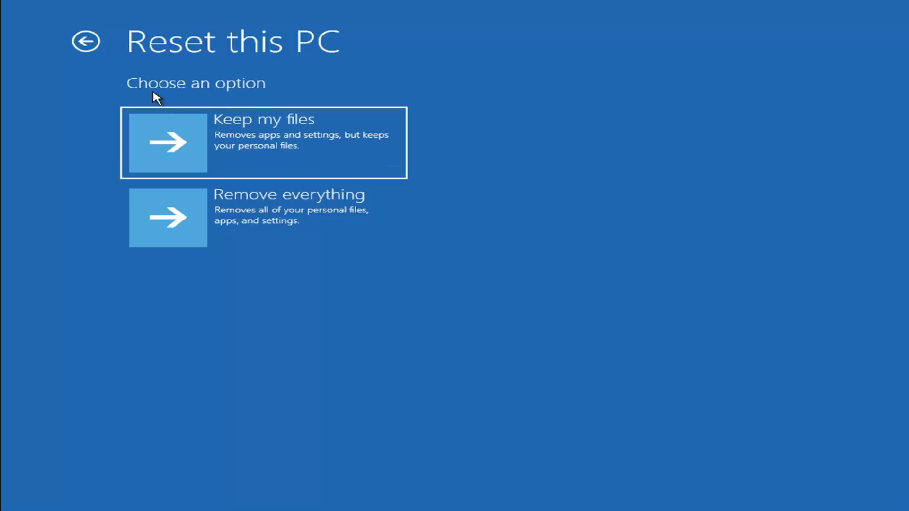
{"action": "left_click", "coordinate": [93, 42]}
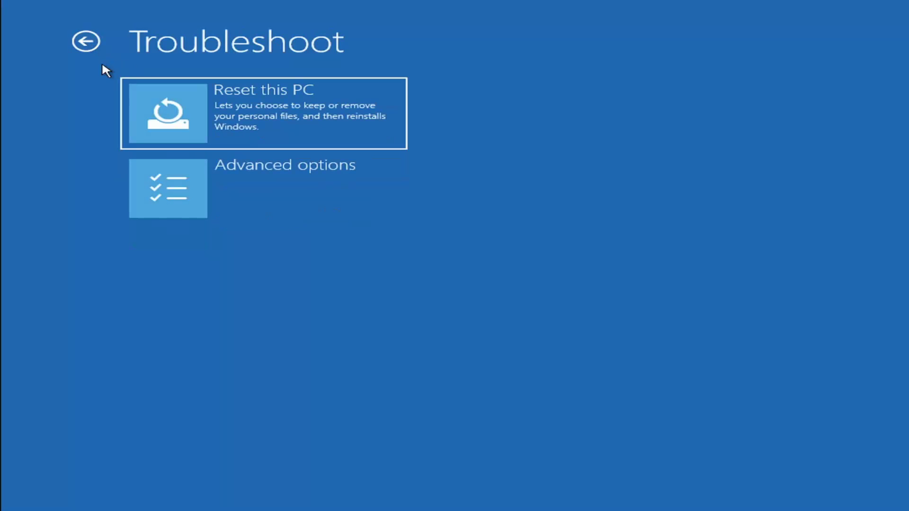
{"action": "left_click", "coordinate": [93, 41]}
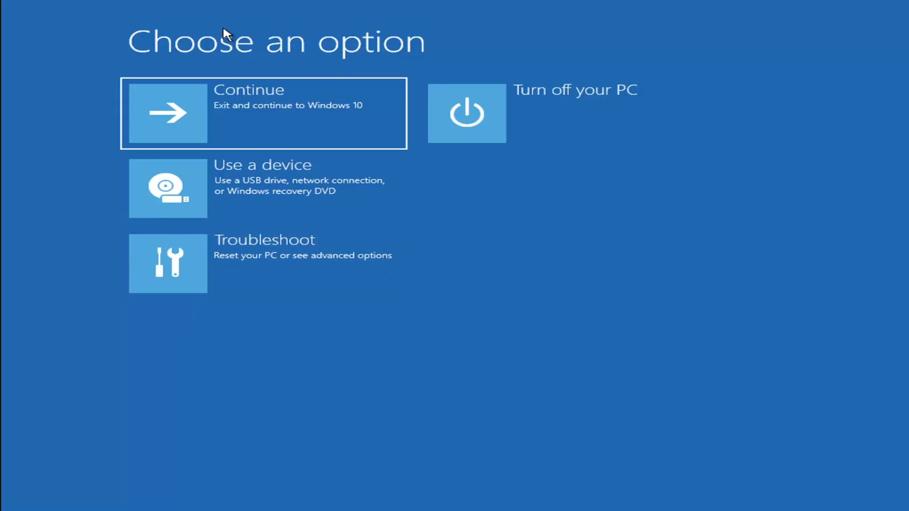
Open the recovery Command Prompt and list the root directory of drive C: with dir.
{"action": "left_click", "coordinate": [274, 263]}
{"action": "left_click", "coordinate": [276, 197]}
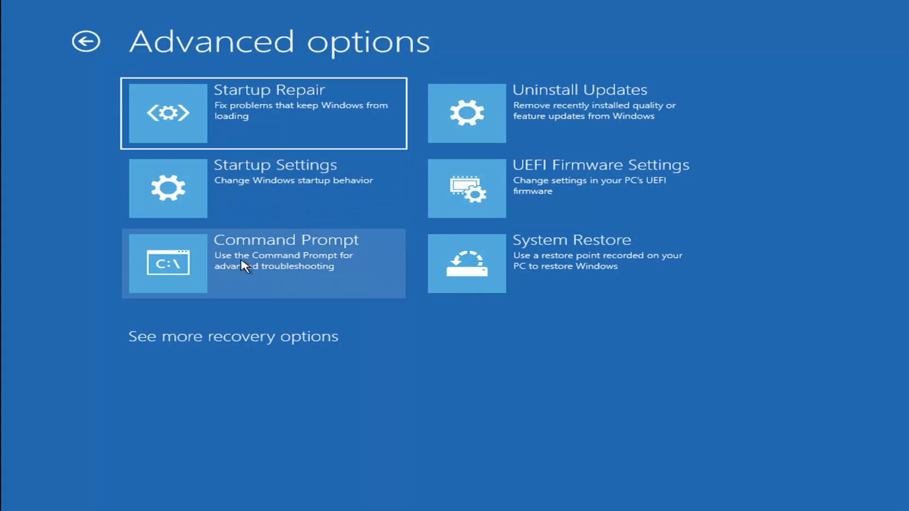
{"action": "left_click", "coordinate": [224, 266]}
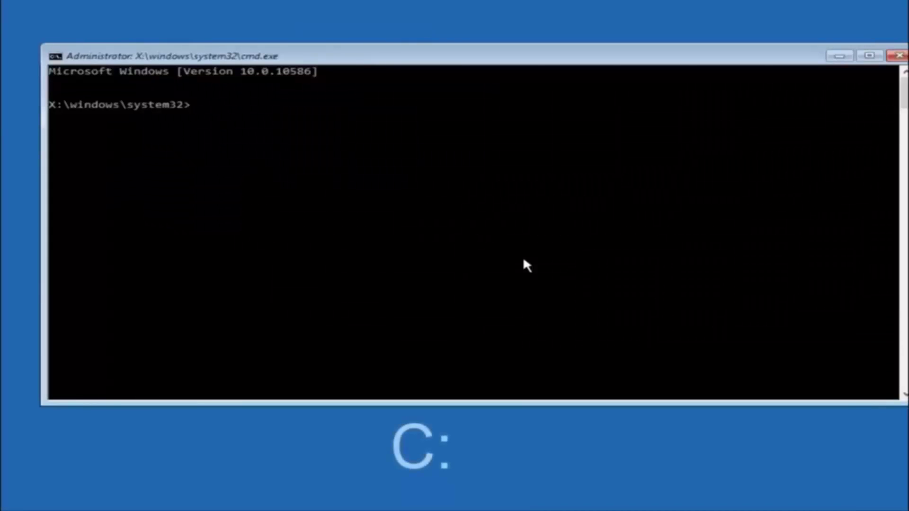
{"action": "type", "text": "c:"}
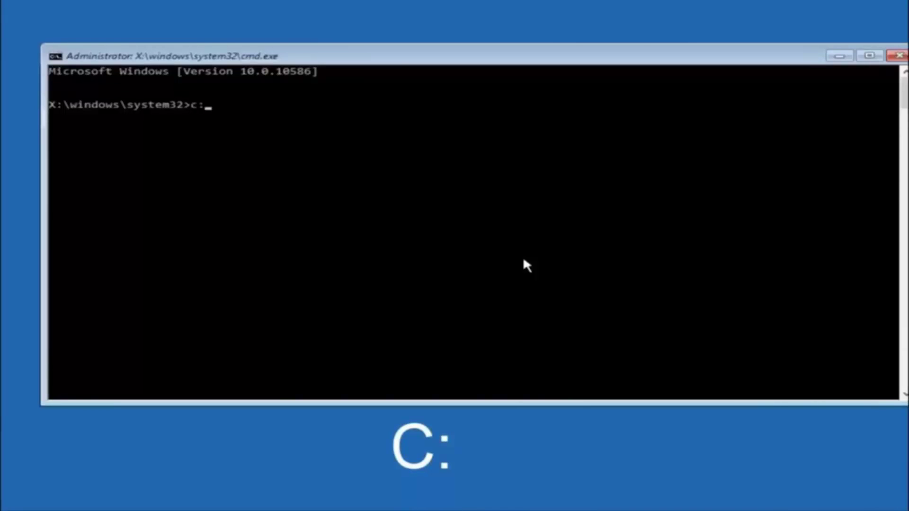
{"action": "key", "text": "Return"}
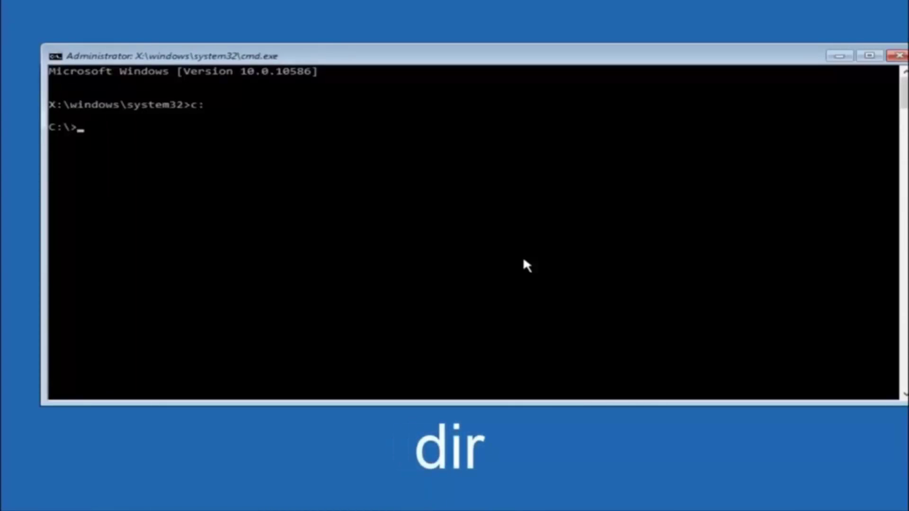
{"action": "type", "text": "dir"}
{"action": "key", "text": "Return"}
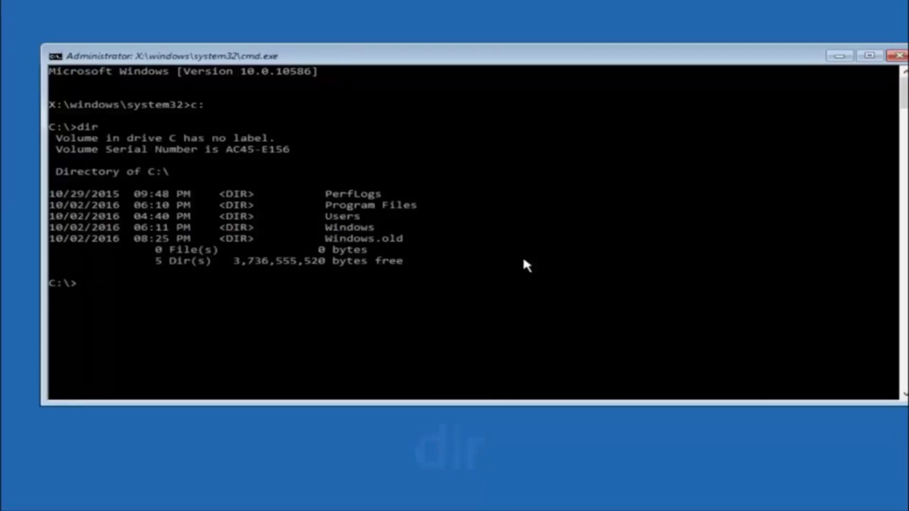
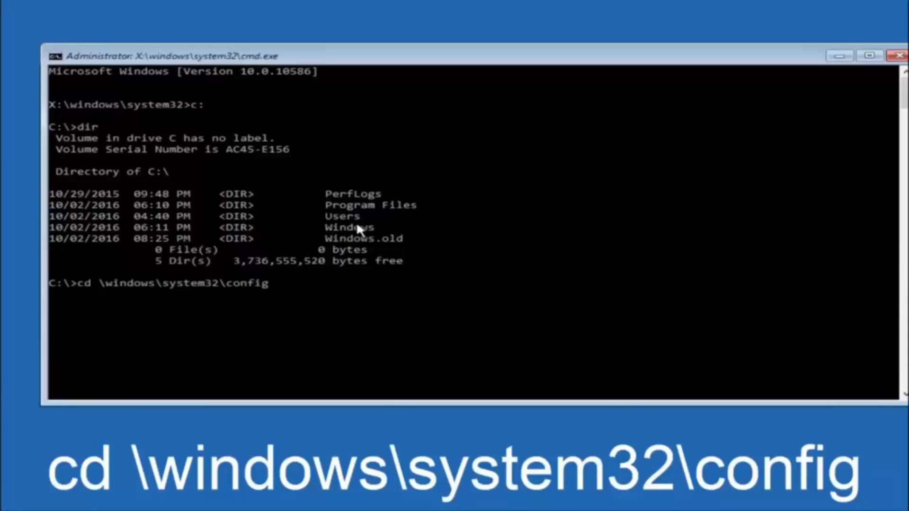
Change to \windows\system32\config and create a folder named backup there.
{"action": "key", "text": "Return"}
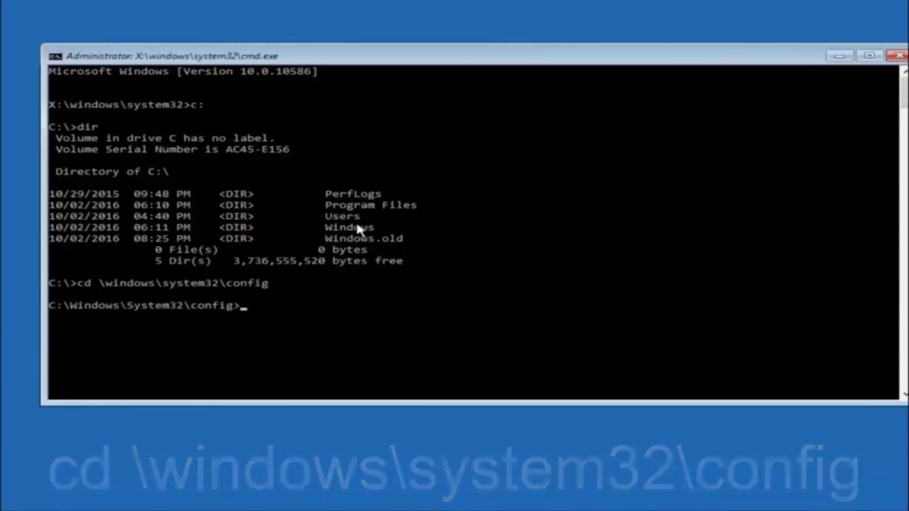
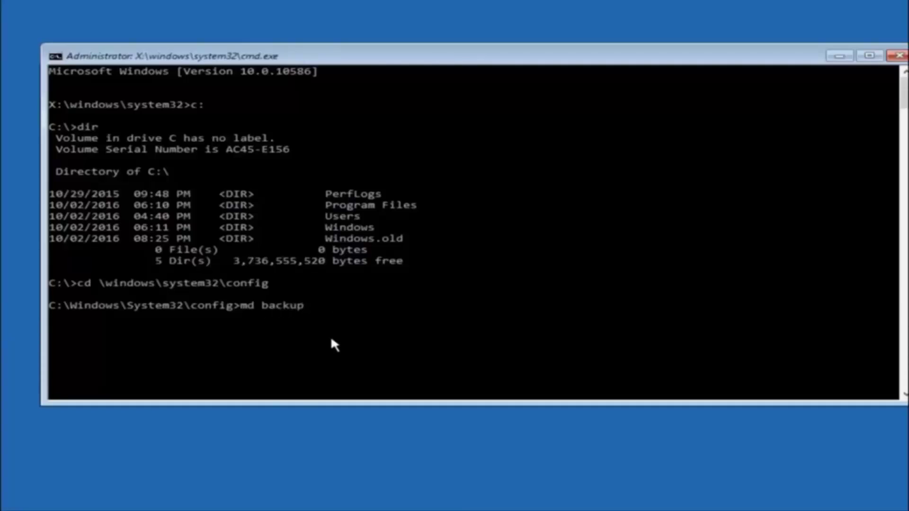
{"action": "key", "text": "Return"}
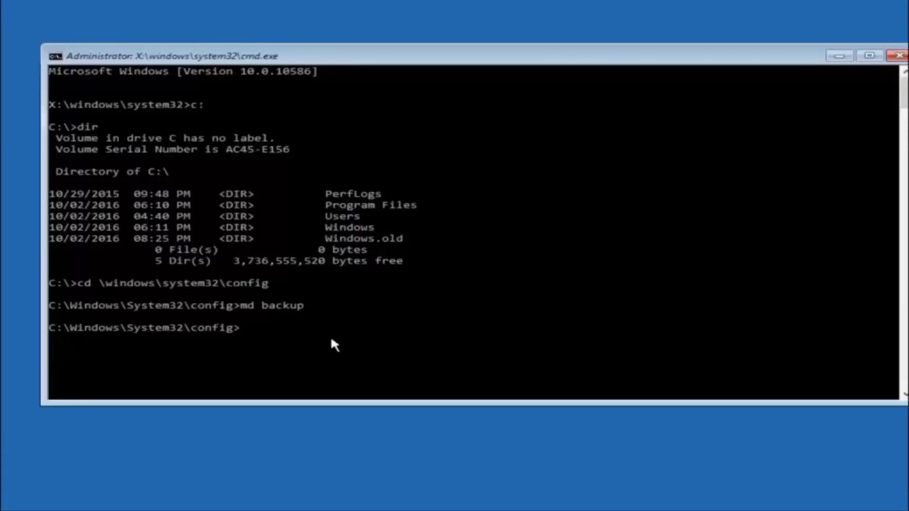
Copy all files from the config directory into the backup folder with copy *.* backup.
{"action": "type", "text": "copy"}
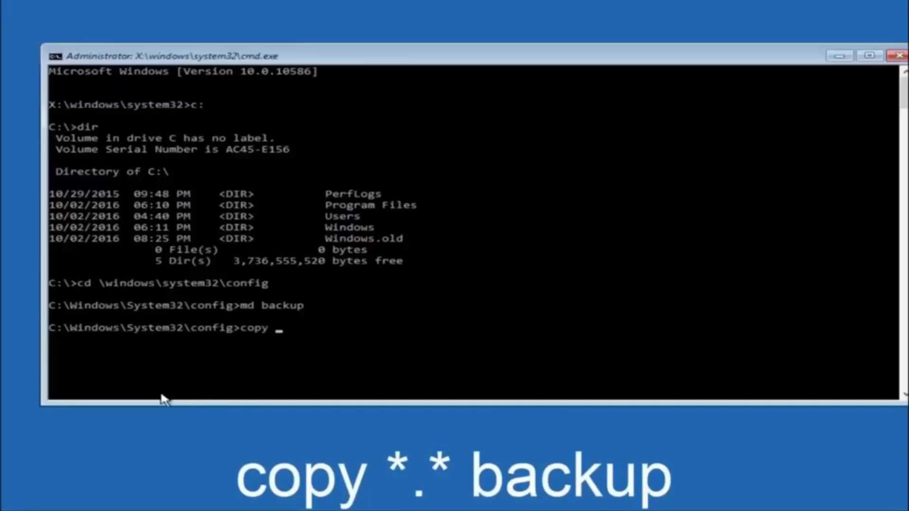
{"action": "type", "text": " *.*"}
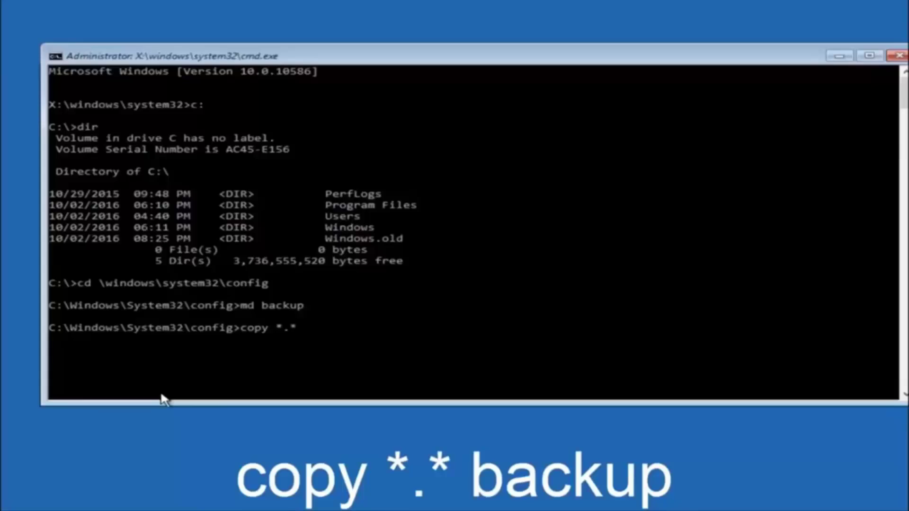
{"action": "type", "text": " backup"}
{"action": "key", "text": "Return"}
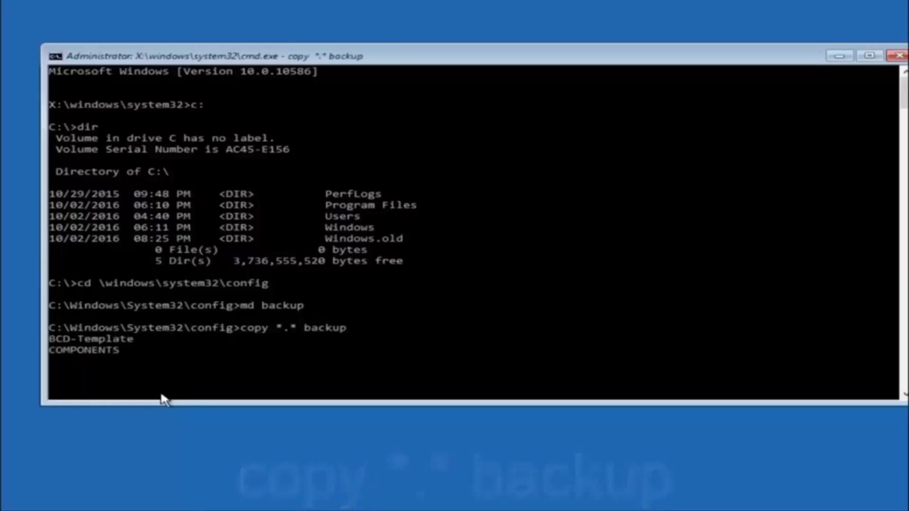
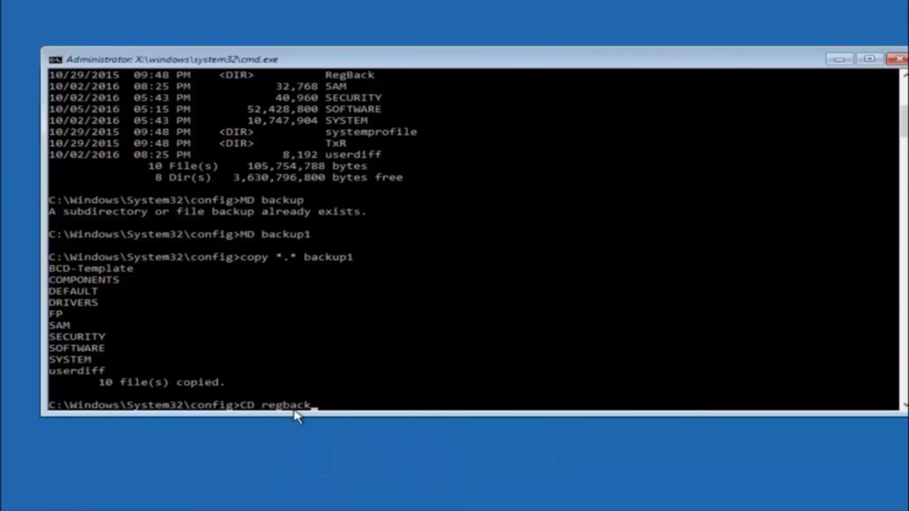
Change to the regback directory and list its contents with dir.
{"action": "key", "text": "Return"}
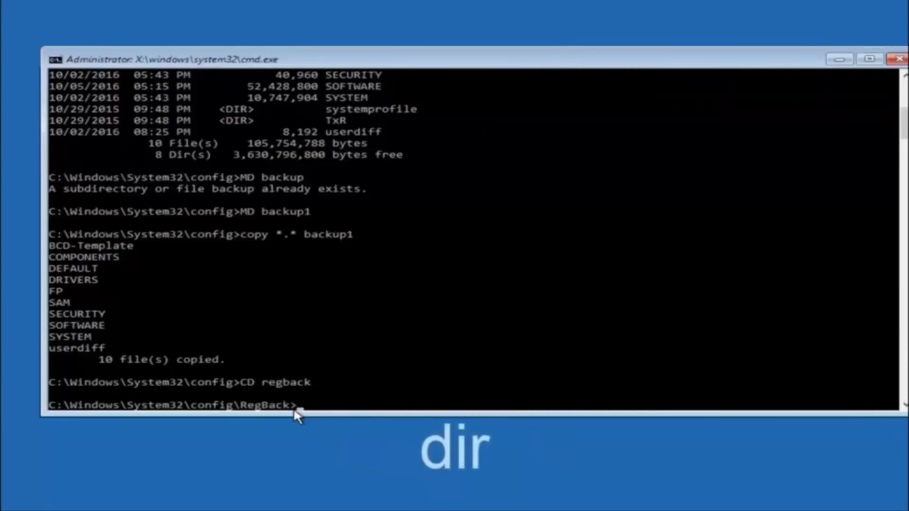
{"action": "type", "text": "dir"}
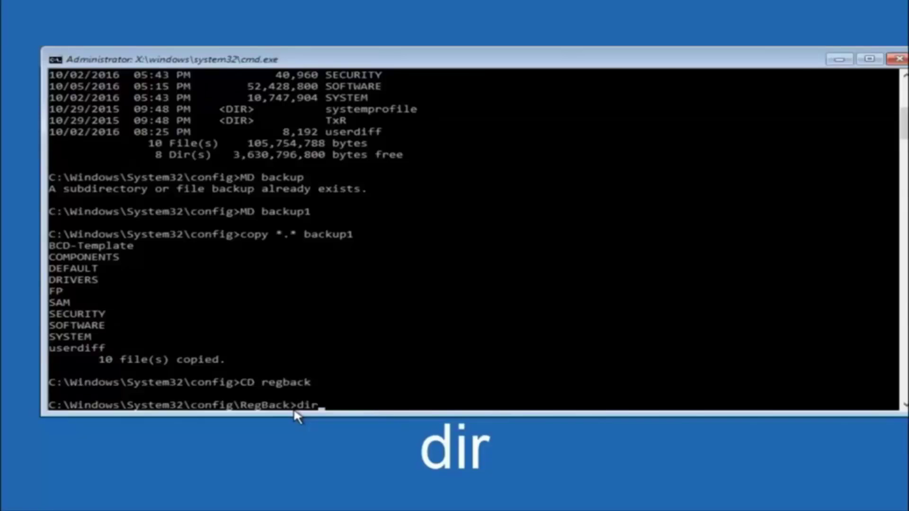
{"action": "key", "text": "Return"}
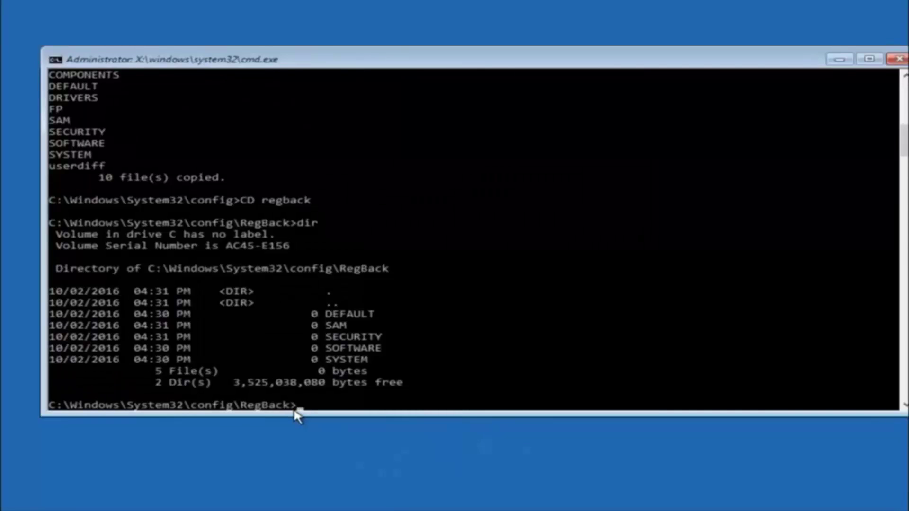
Copy all RegBack files to the parent config directory with copy *.* .., answer A to overwrite all, and close the Command Prompt.
{"action": "type", "text": "copy *."}
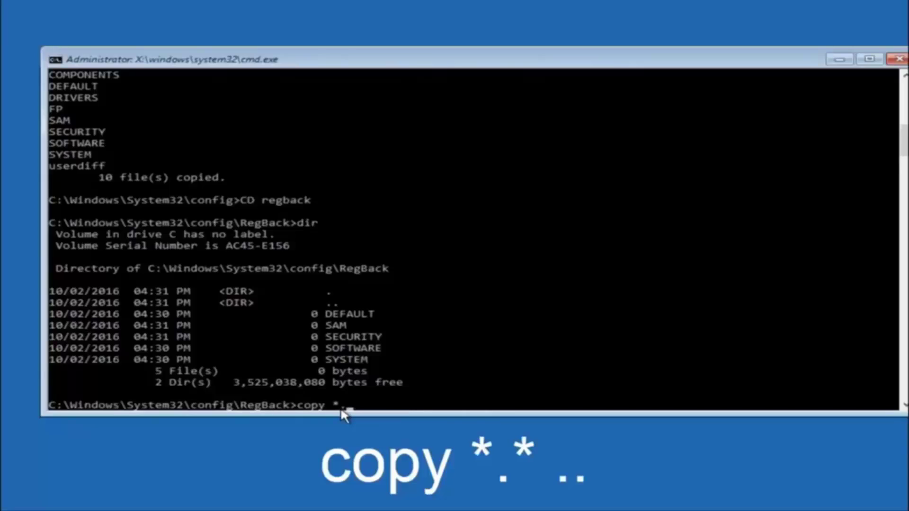
{"action": "type", "text": "* .."}
{"action": "key", "text": "Return"}
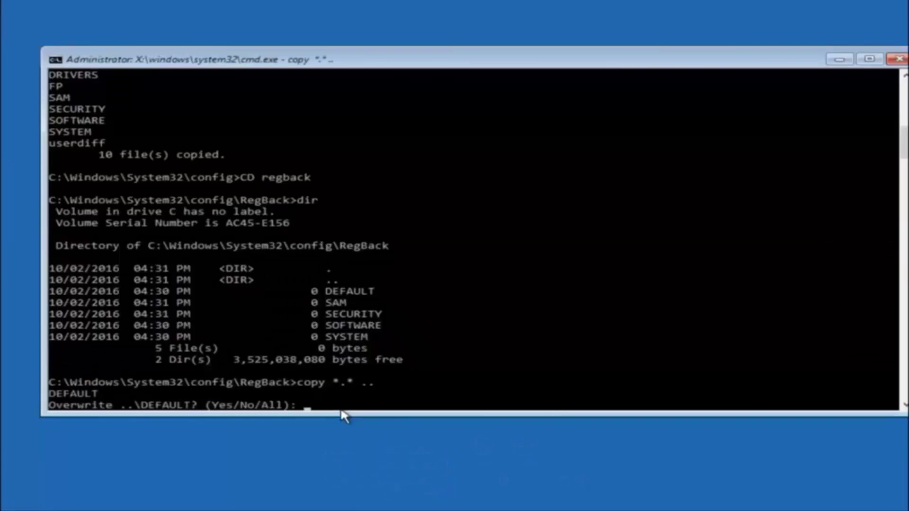
{"action": "type", "text": "A"}
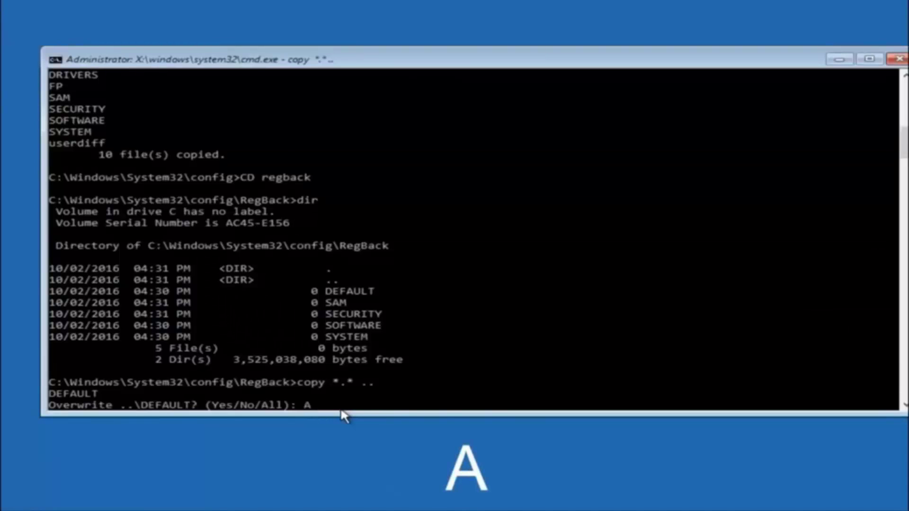
{"action": "key", "text": "Return"}
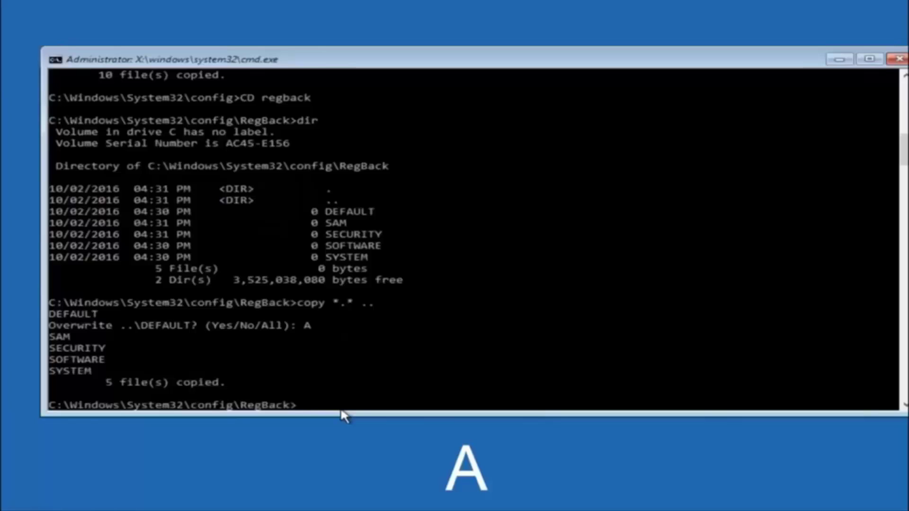
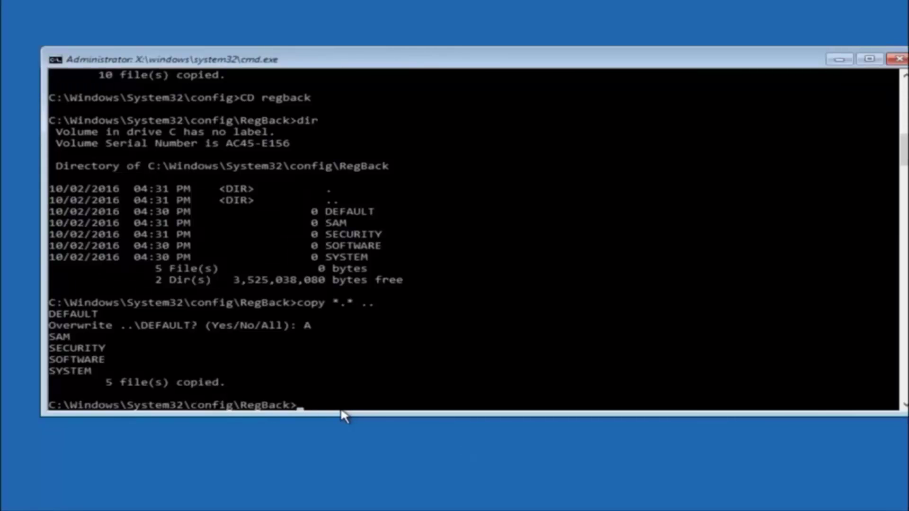
{"action": "left_click", "coordinate": [896, 60]}
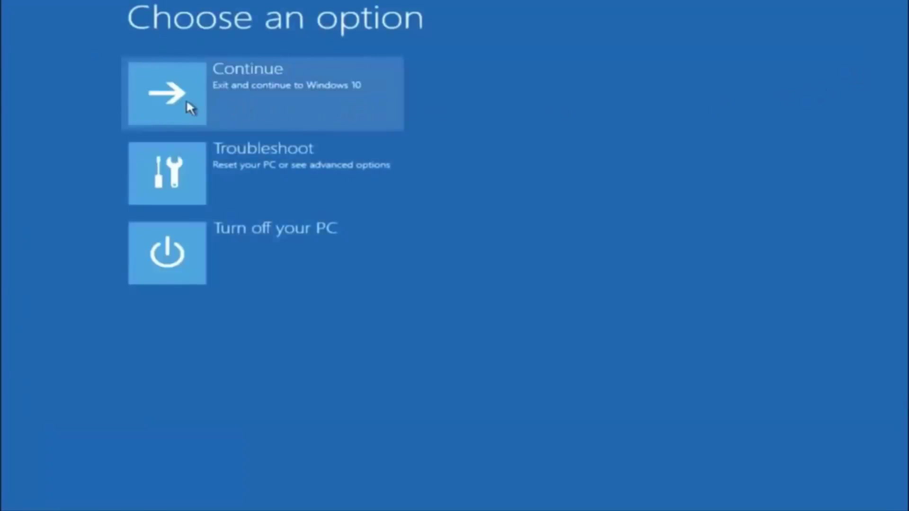